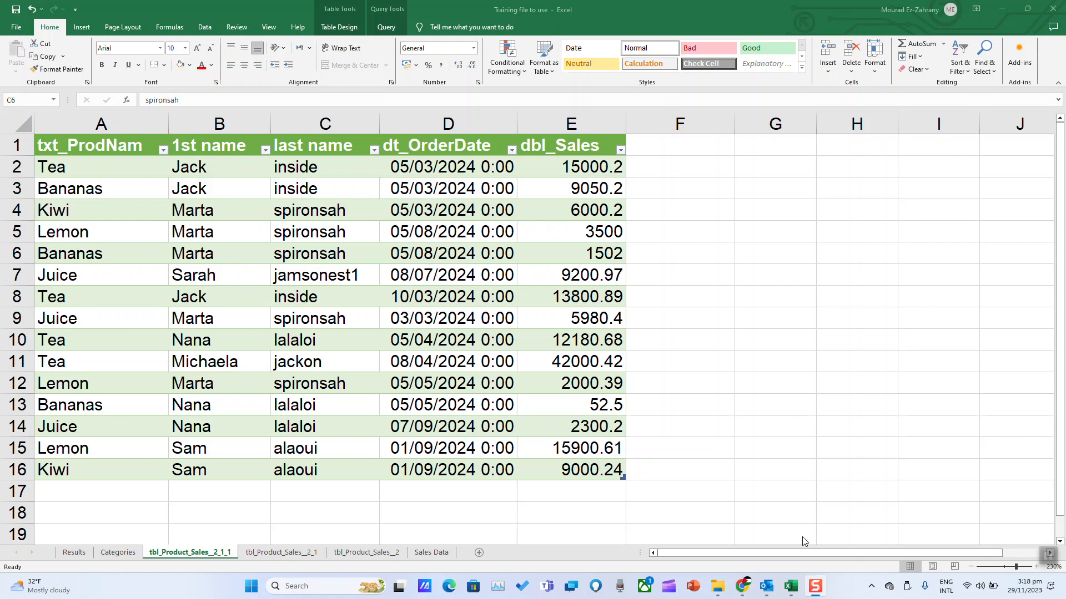
Step: Open the query behind the tbl_Product_Sales__2_1_1 table for editing in the Power Query Editor
{"action": "left_click", "coordinate": [435, 273]}
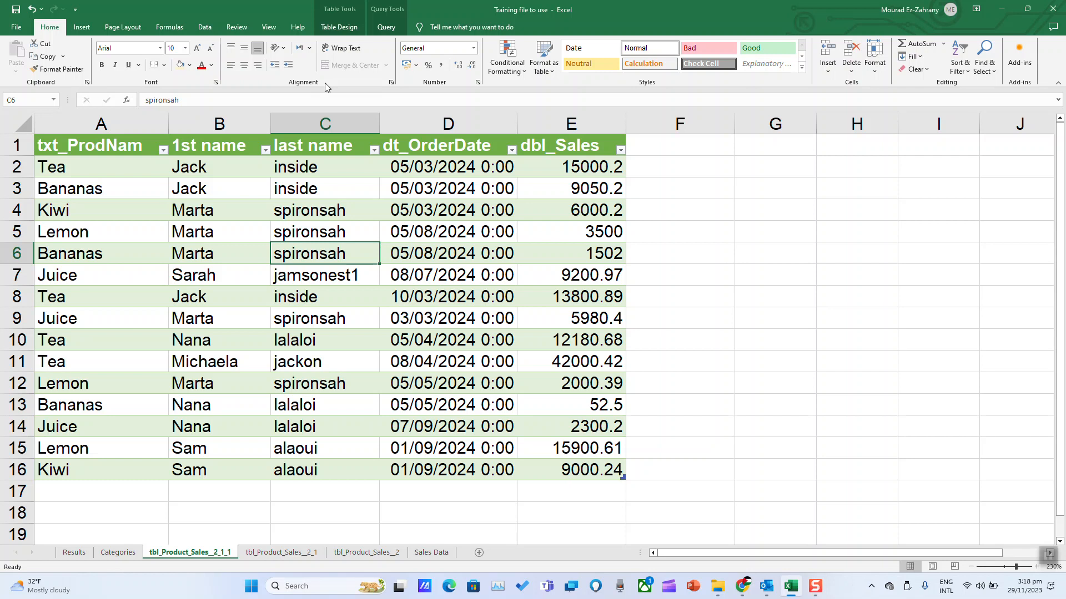
{"action": "left_click", "coordinate": [377, 32]}
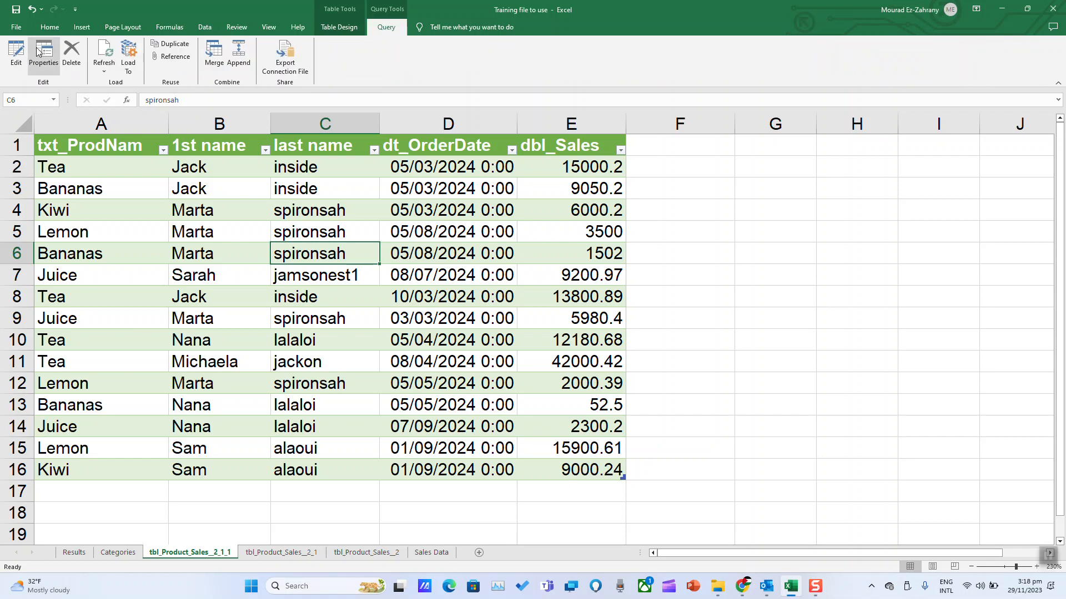
{"action": "left_click", "coordinate": [16, 54]}
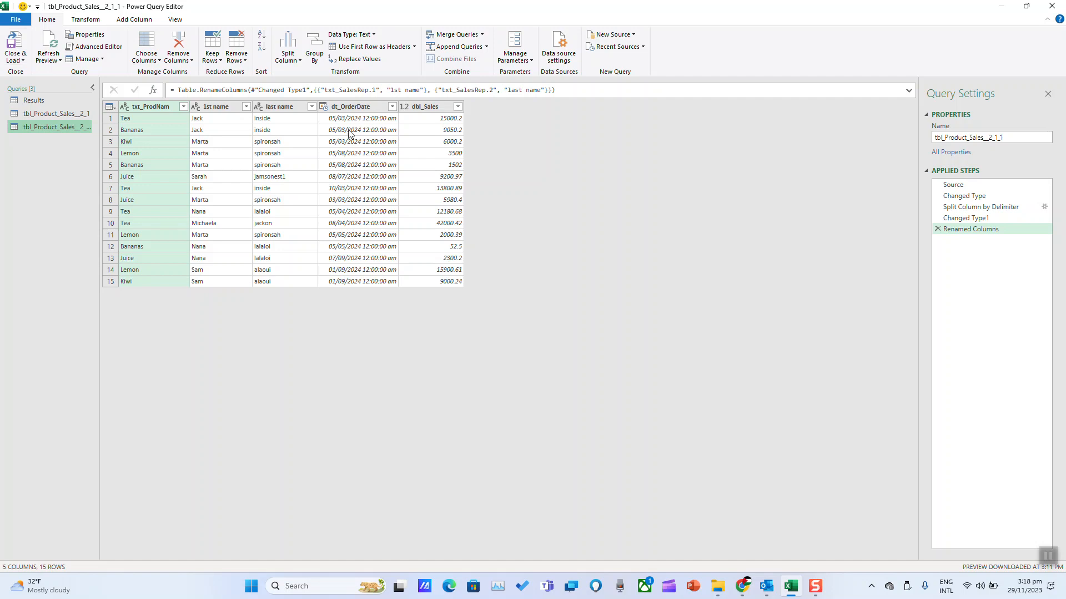
Step: Start a column from examples based only on the dt_OrderDate column and name it Month
{"action": "left_click", "coordinate": [355, 107]}
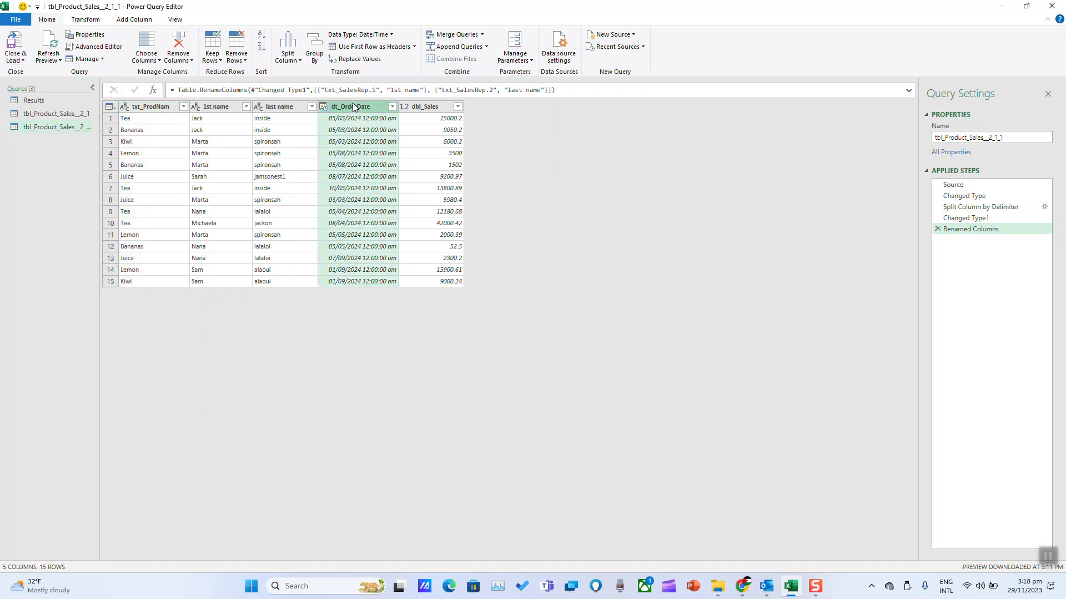
{"action": "left_click", "coordinate": [129, 20]}
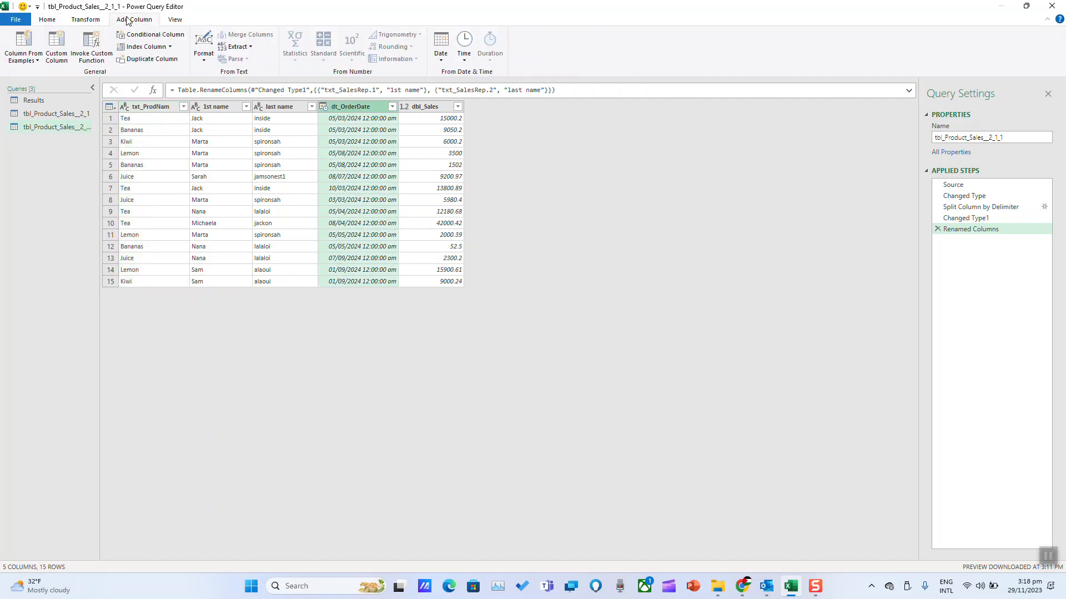
{"action": "left_click", "coordinate": [35, 61]}
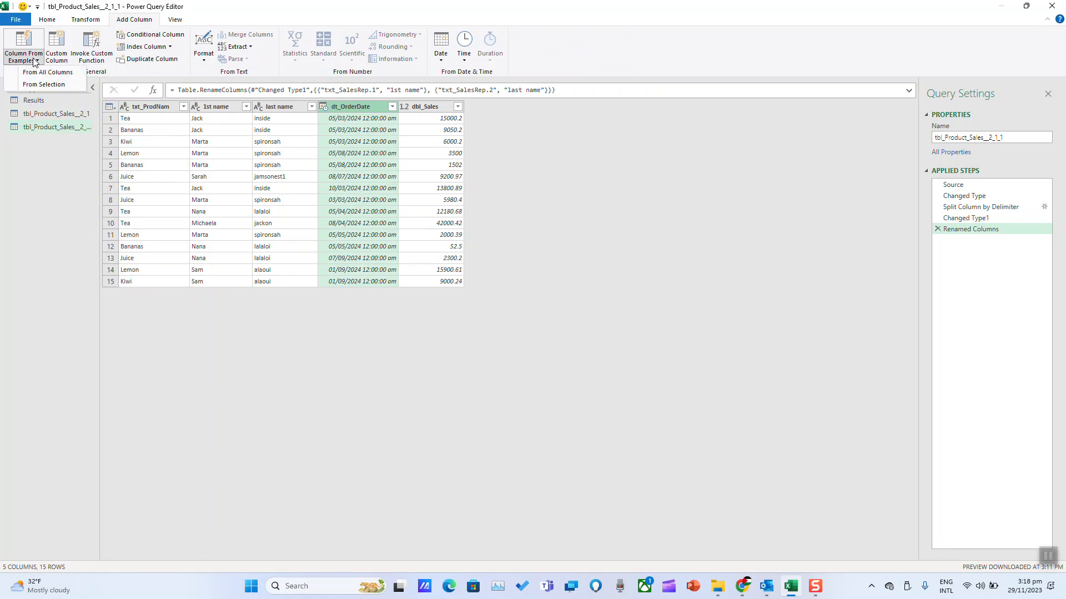
{"action": "left_click", "coordinate": [44, 84]}
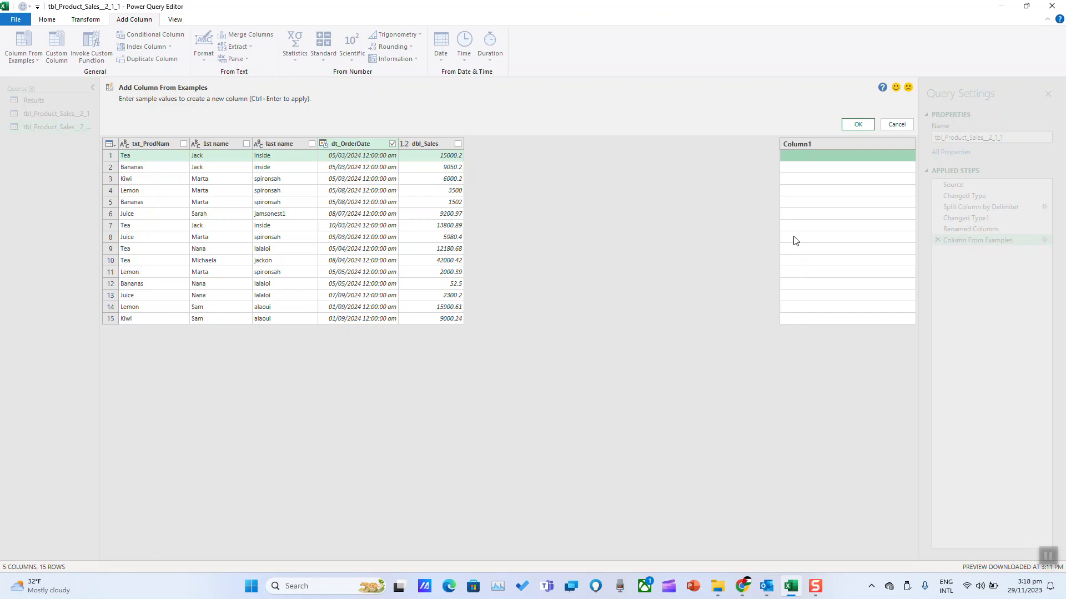
{"action": "double_click", "coordinate": [810, 146]}
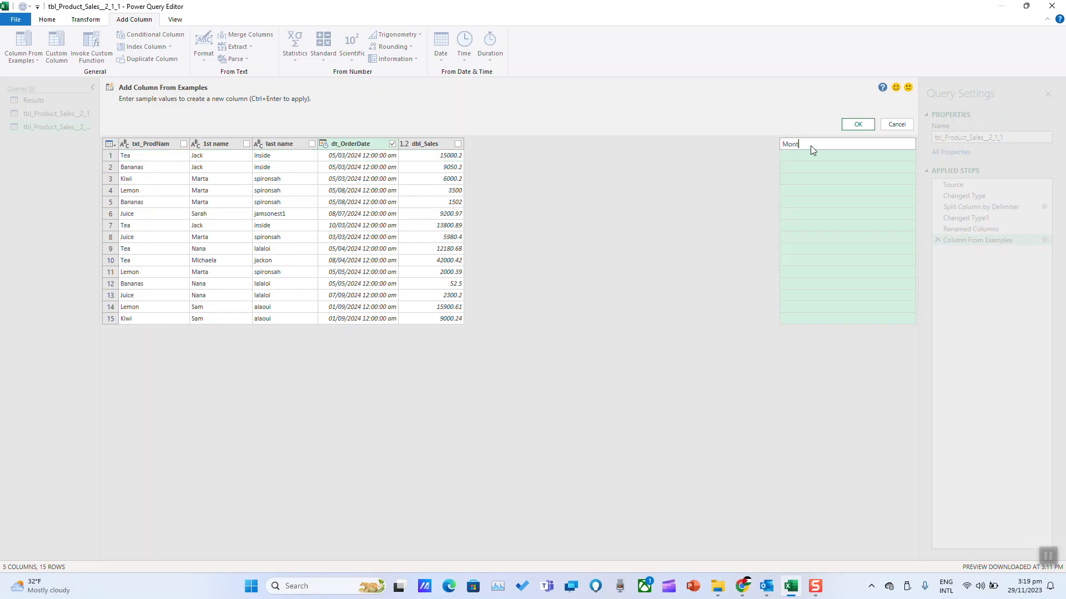
{"action": "type", "text": "Month"}
Step: Give March as the first-row sample value, check the suggested rows, and add the Month column
{"action": "left_click", "coordinate": [810, 154]}
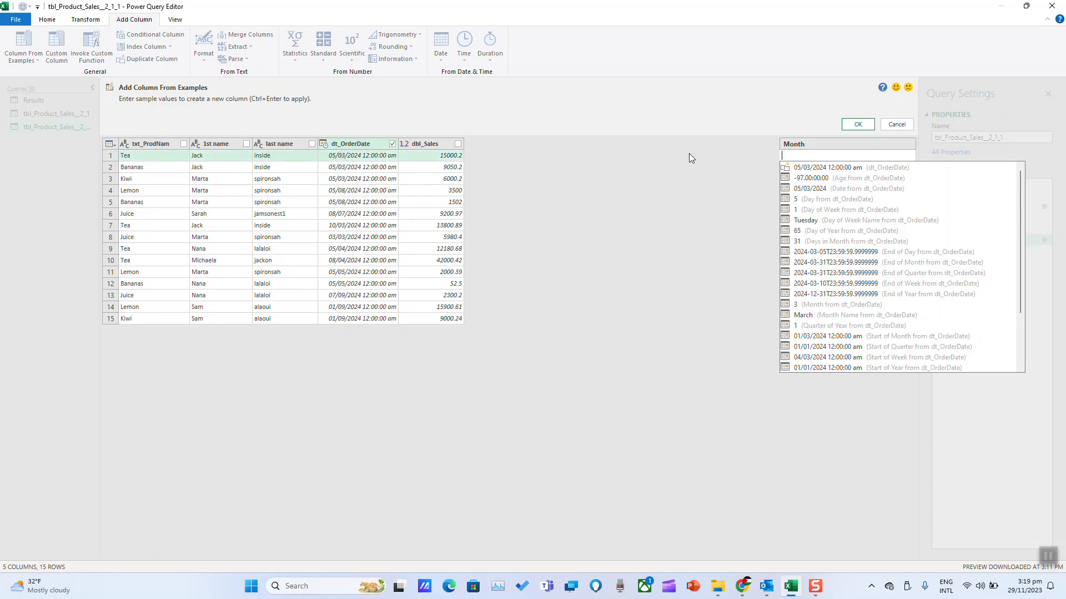
{"action": "type", "text": "March"}
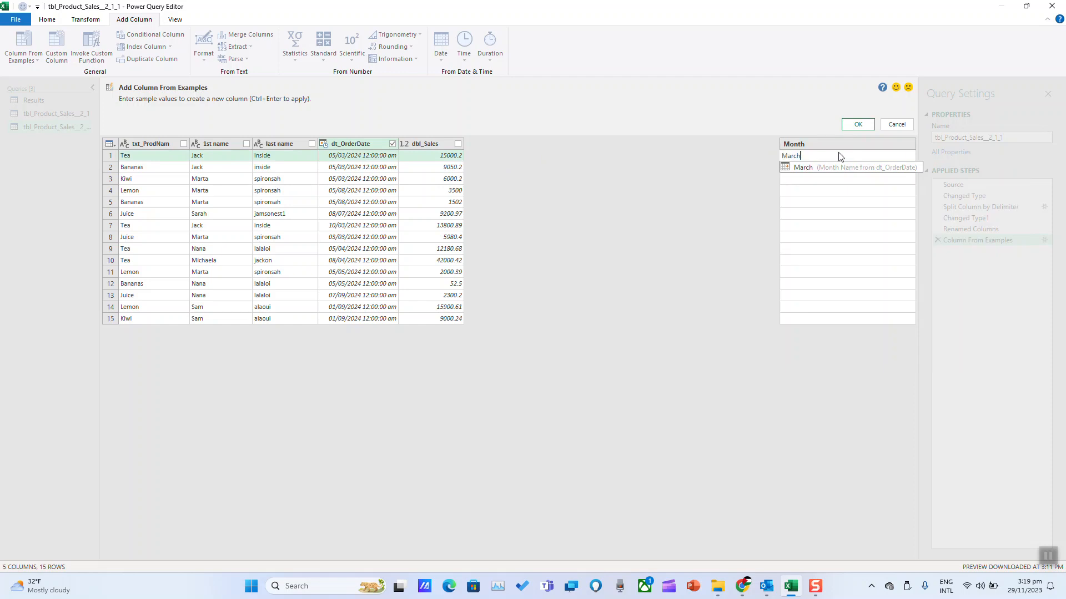
{"action": "left_click", "coordinate": [801, 170]}
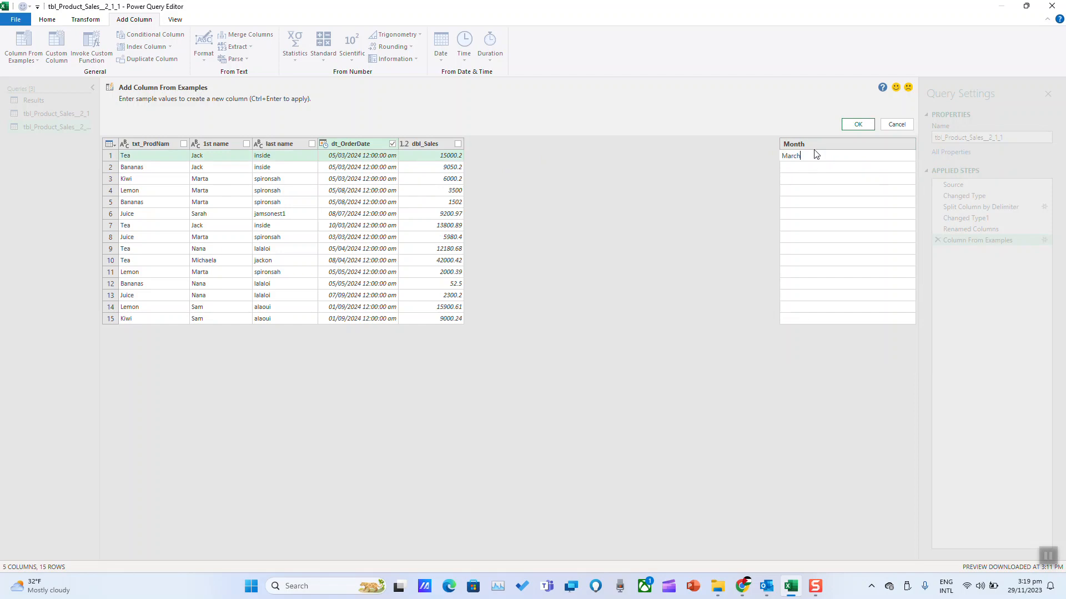
{"action": "key", "text": "Return"}
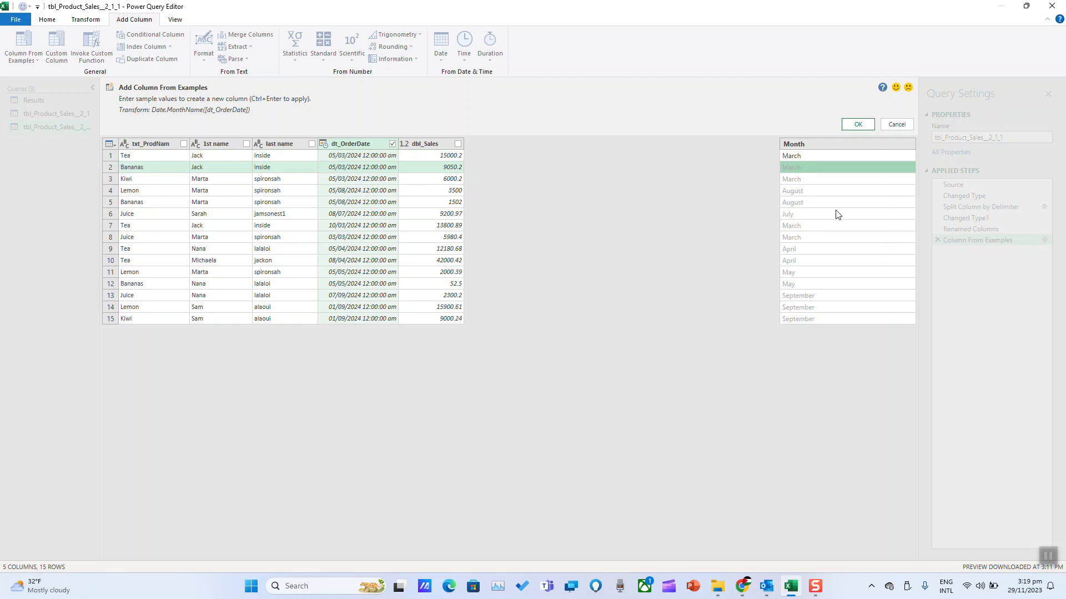
{"action": "key", "text": "Down"}
{"action": "key", "text": "Down"}
{"action": "key", "text": "Down"}
{"action": "key", "text": "Down"}
{"action": "key", "text": "Down"}
{"action": "key", "text": "Down"}
{"action": "key", "text": "Down"}
{"action": "key", "text": "Down"}
{"action": "key", "text": "Down"}
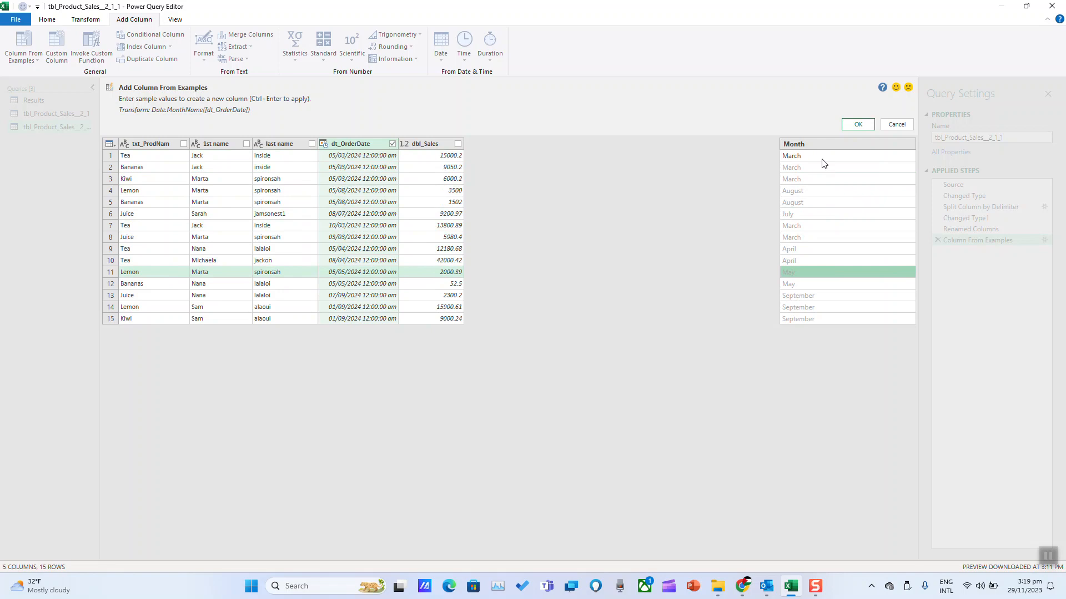
{"action": "left_click", "coordinate": [858, 125]}
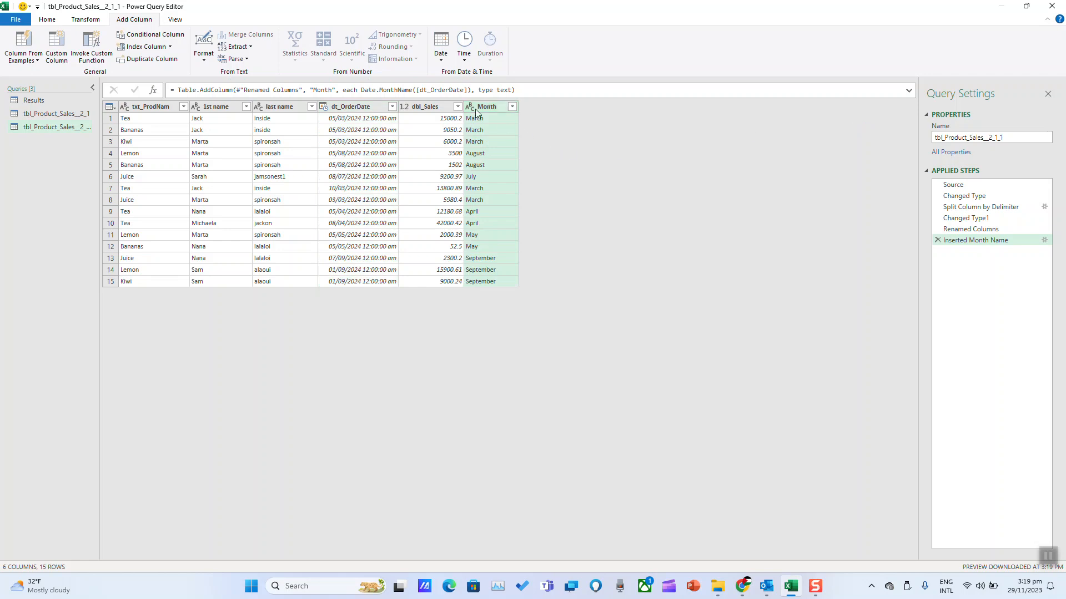
Step: Start another column from examples based only on dt_OrderDate and name it Day
{"action": "left_click", "coordinate": [340, 111]}
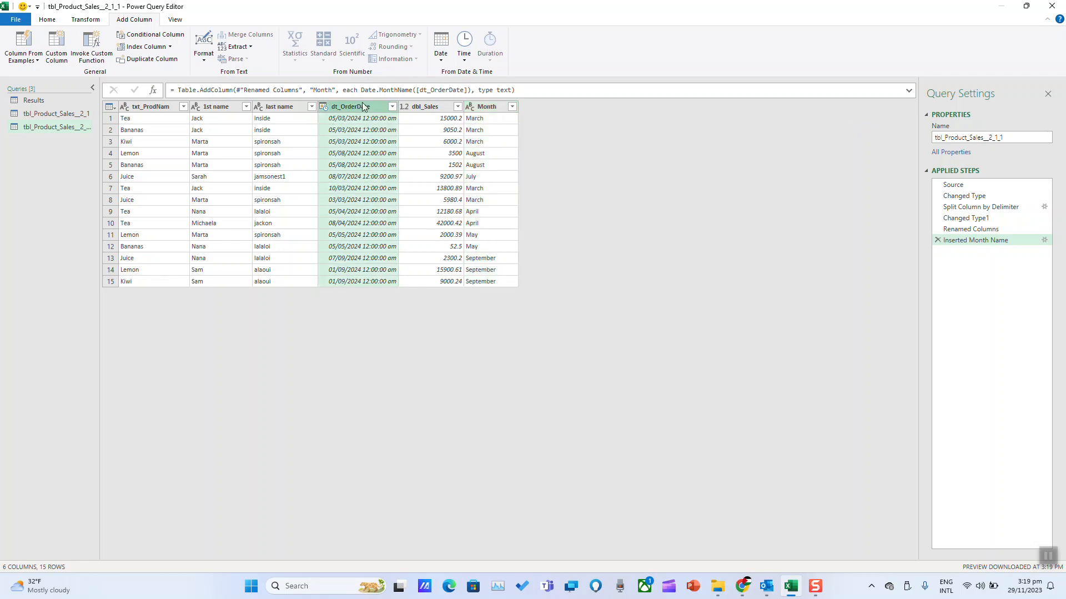
{"action": "left_click", "coordinate": [34, 57]}
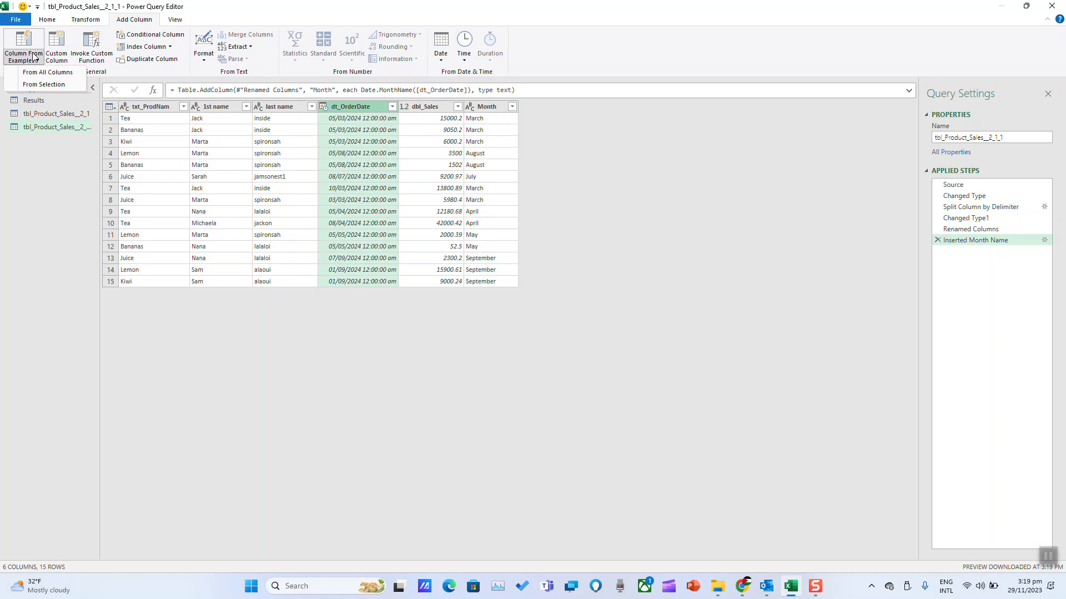
{"action": "left_click", "coordinate": [42, 84]}
{"action": "double_click", "coordinate": [814, 143]}
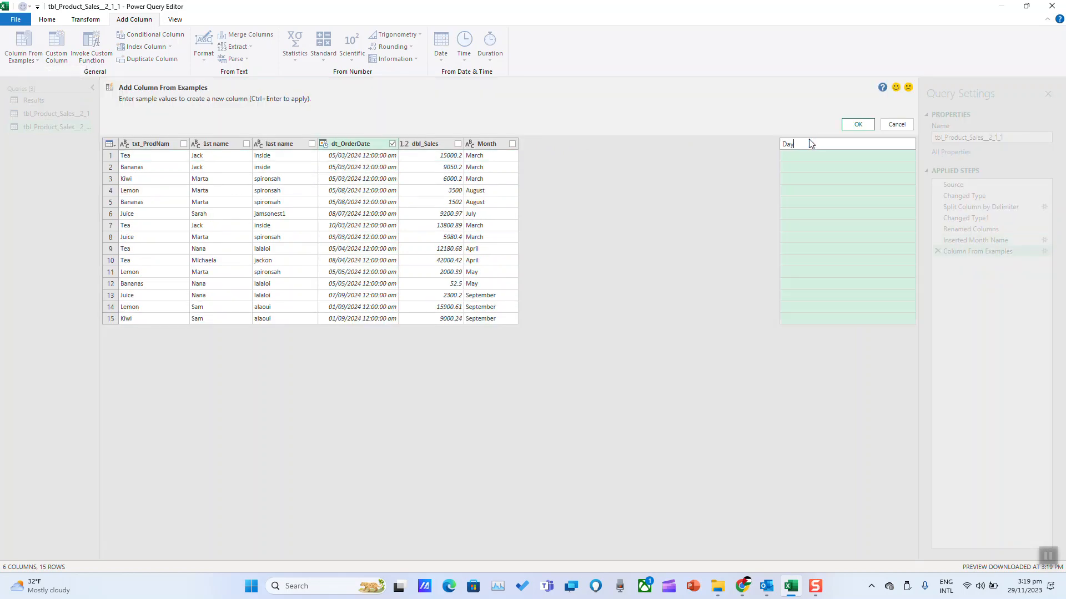
Step: Give Tuesday, the day of week name, as the first-row sample value and add the Day column
{"action": "left_click", "coordinate": [815, 155]}
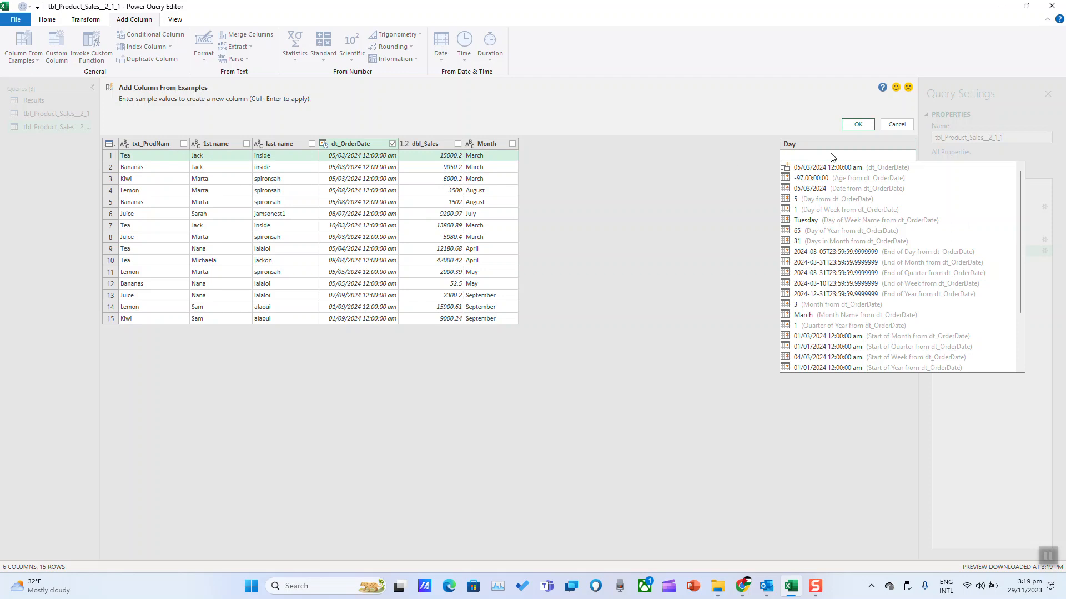
{"action": "type", "text": "Tuesday"}
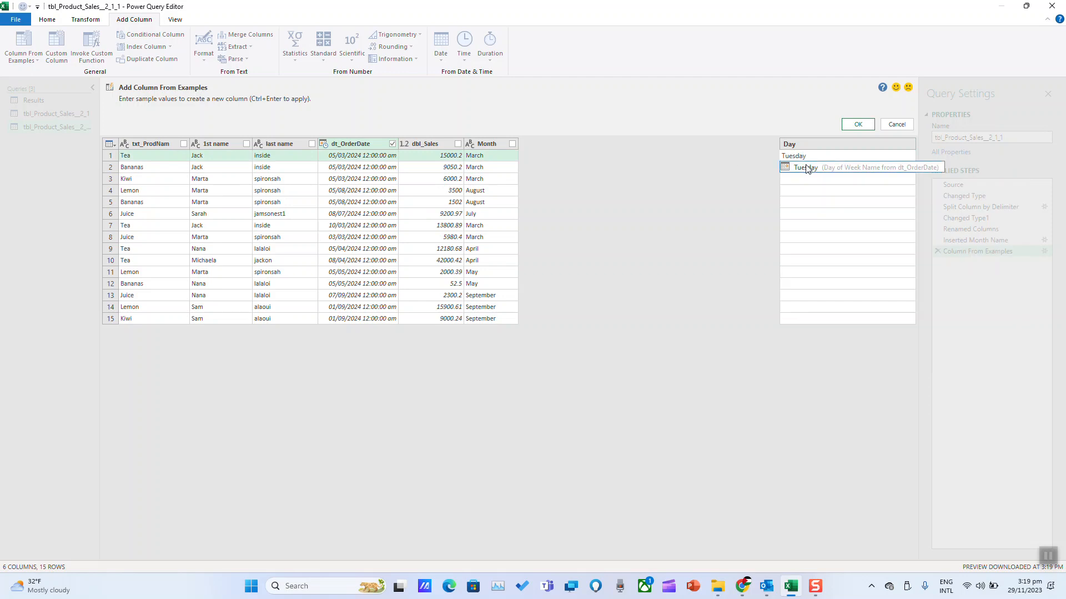
{"action": "left_click", "coordinate": [806, 168]}
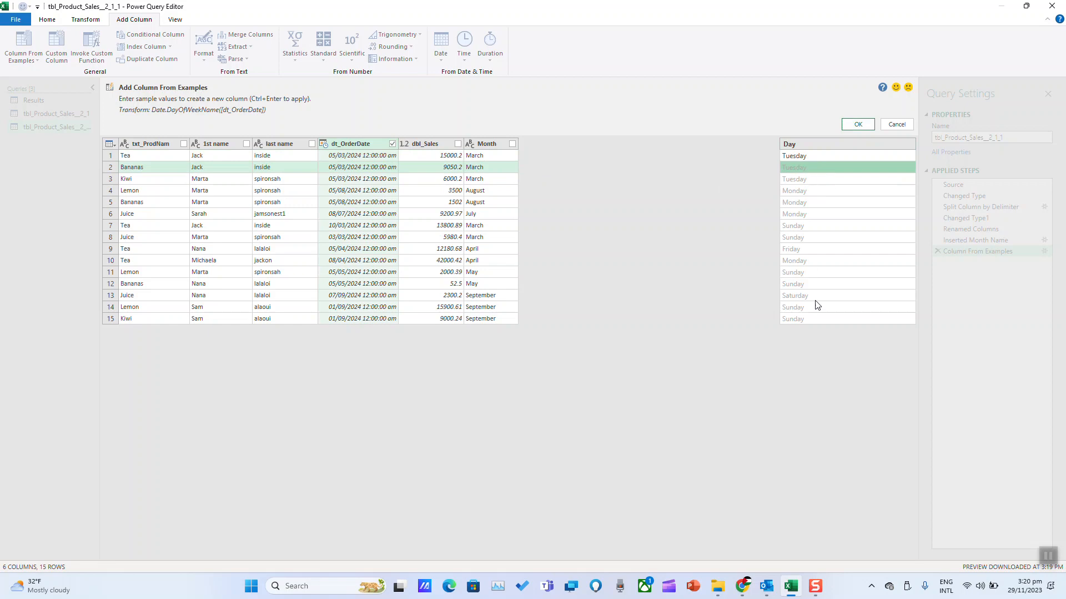
{"action": "left_click", "coordinate": [860, 127]}
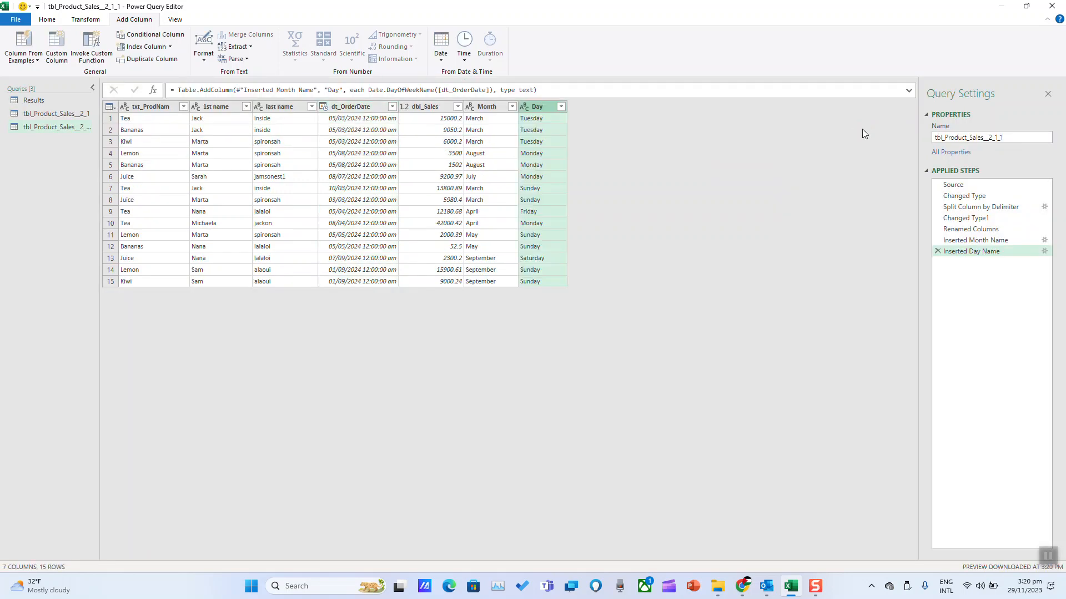
Step: Start a third column from examples based only on dt_OrderDate and name it Full date
{"action": "left_click", "coordinate": [367, 109]}
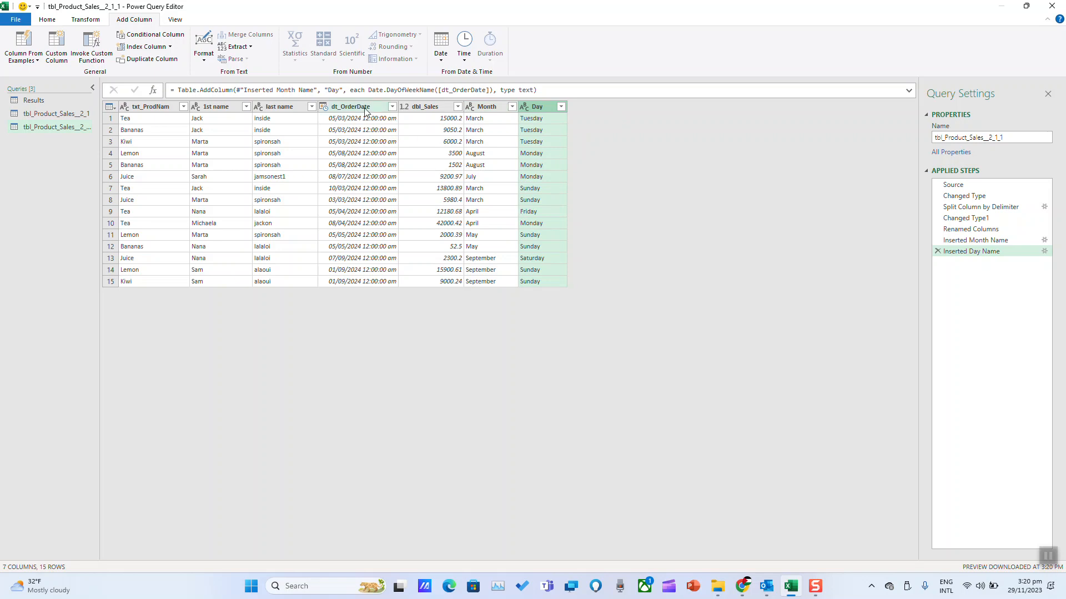
{"action": "left_click", "coordinate": [32, 60]}
{"action": "left_click", "coordinate": [34, 86]}
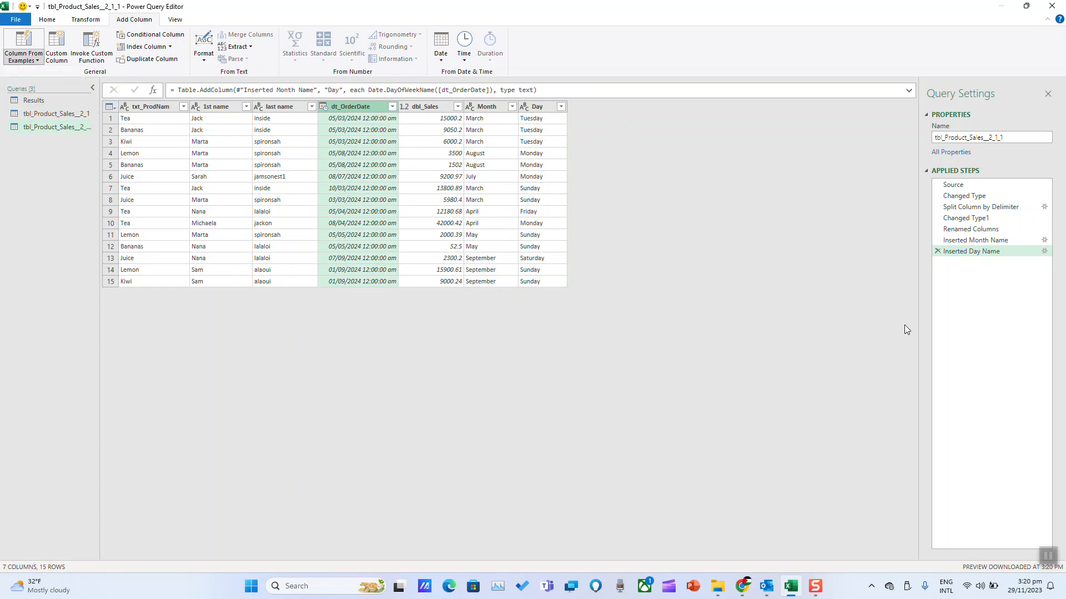
{"action": "double_click", "coordinate": [810, 146]}
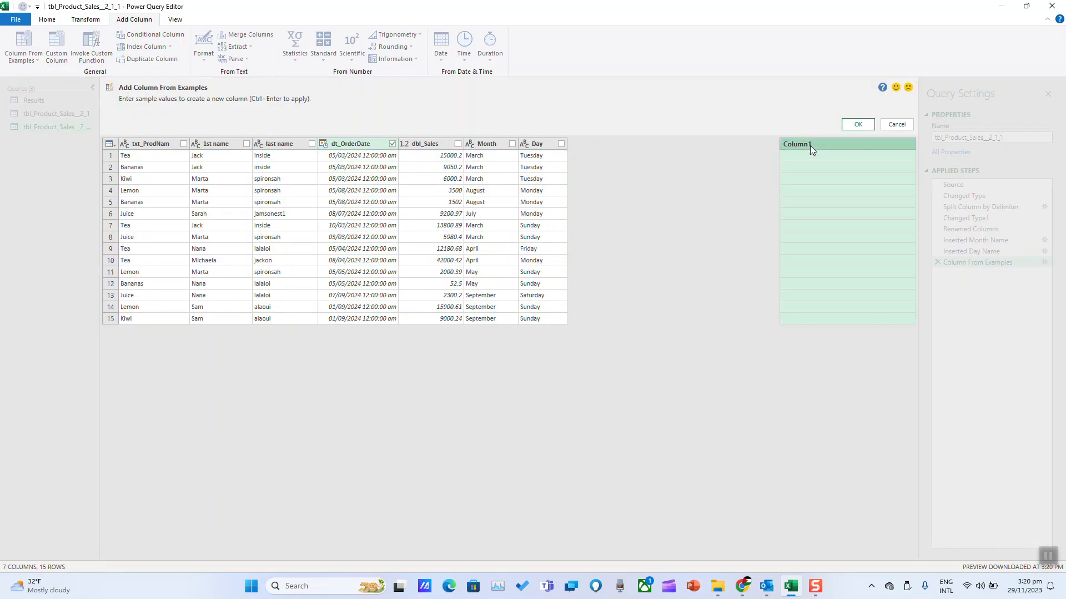
{"action": "type", "text": "Full date"}
{"action": "key", "text": "Return"}
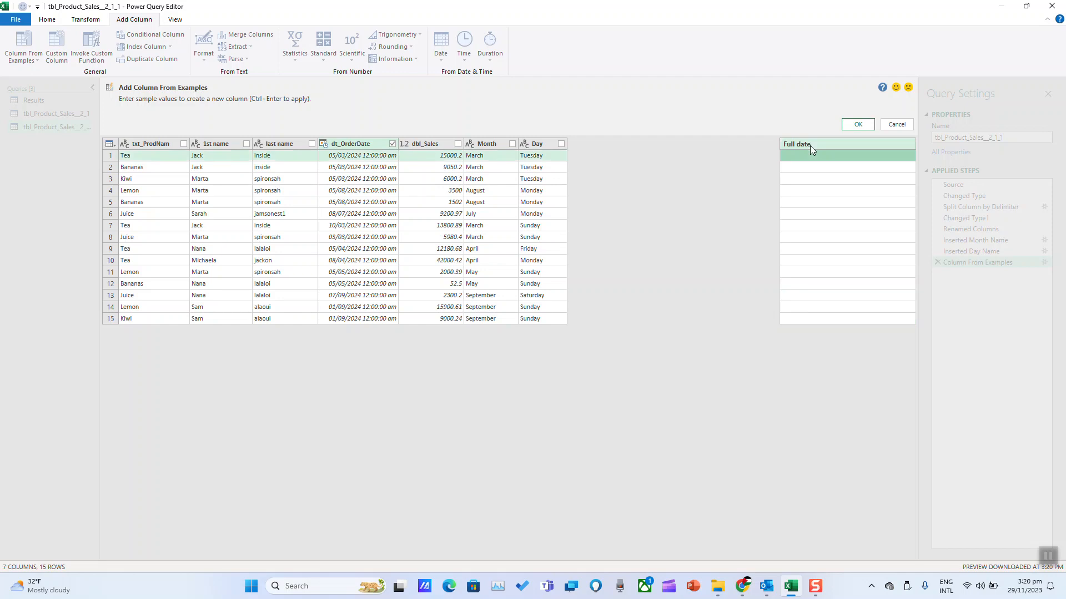
{"action": "type", "text": "05 Tued"}
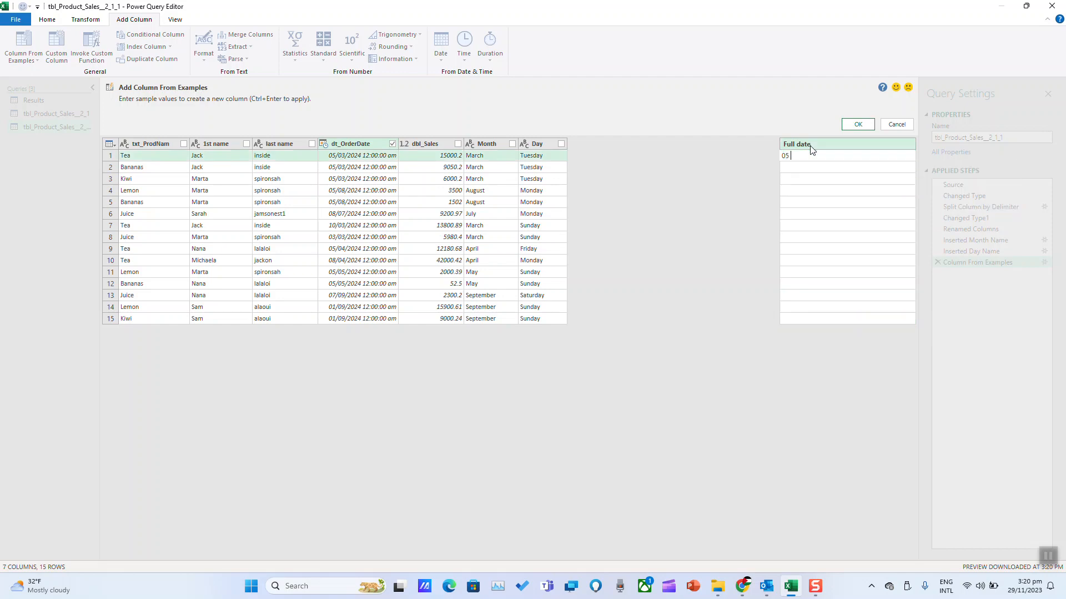
{"action": "key", "text": "BackSpace"}
{"action": "key", "text": "BackSpace"}
{"action": "key", "text": "BackSpace"}
{"action": "key", "text": "BackSpace"}
{"action": "key", "text": "BackSpace"}
{"action": "key", "text": "BackSpace"}
{"action": "key", "text": "BackSpace"}
Step: Provide "Tuesday 05 March 2024" as the sample value for the first three rows of the Full date column
{"action": "type", "text": "Tuesd"}
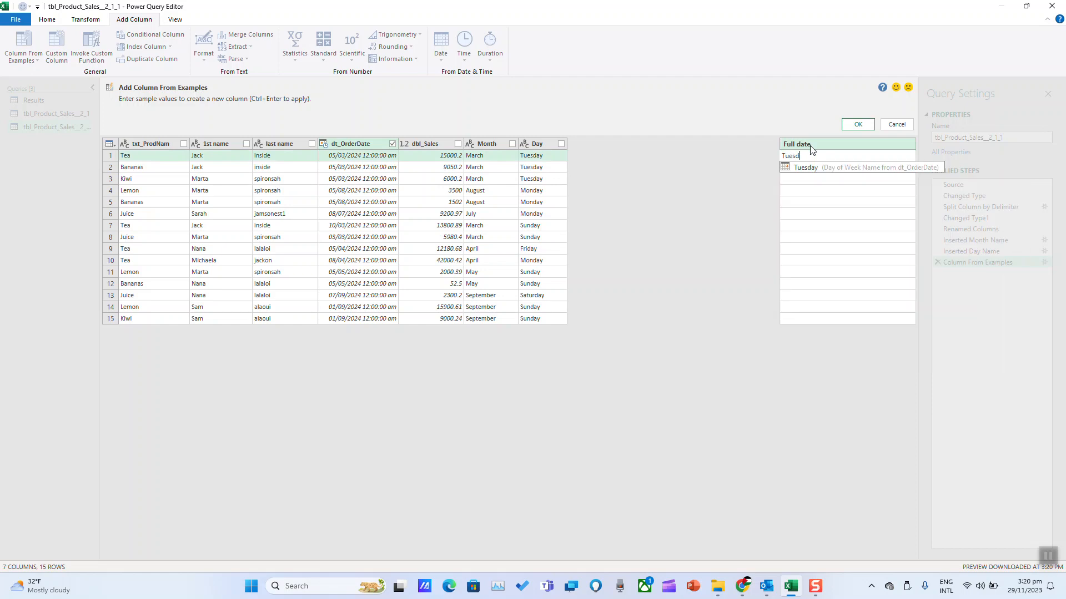
{"action": "type", "text": "ay 05 March 2024"}
{"action": "key", "text": "Return"}
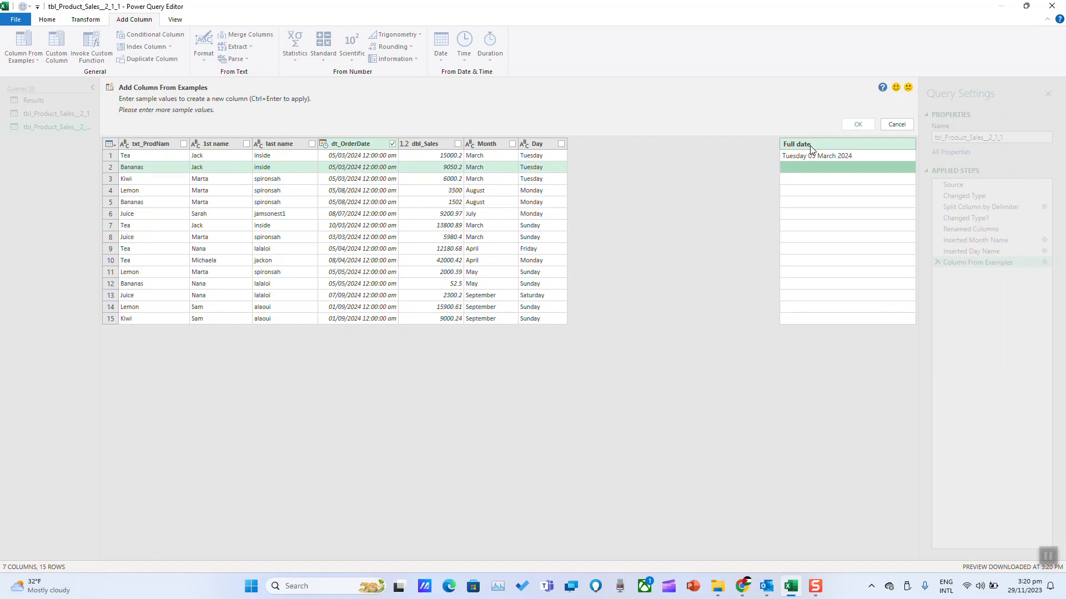
{"action": "left_click", "coordinate": [810, 158]}
{"action": "left_click", "coordinate": [820, 166]}
{"action": "left_click", "coordinate": [818, 180]}
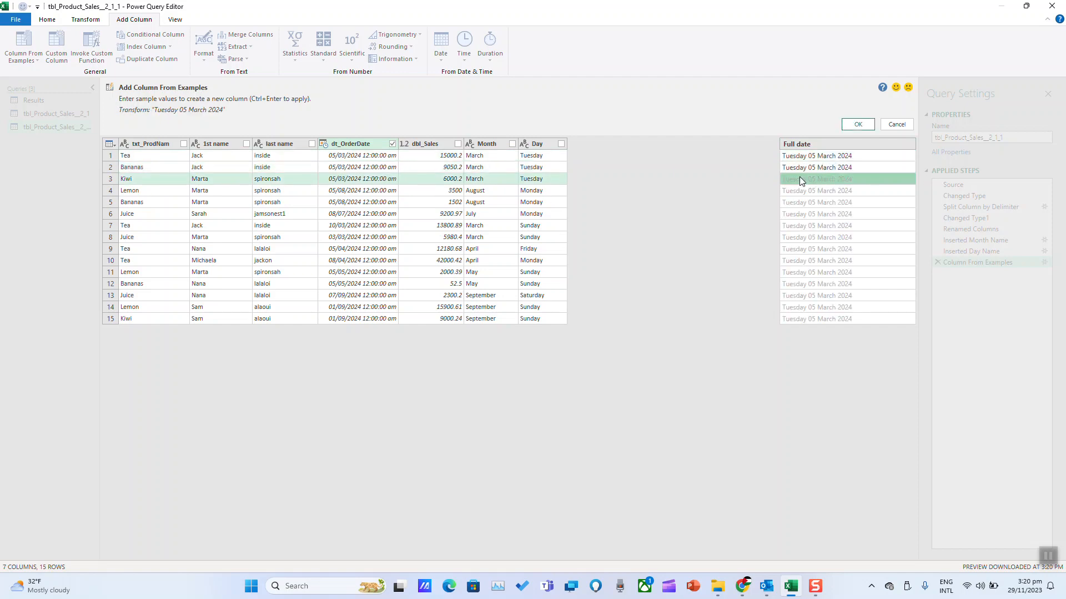
Step: Correct the row 4 sample value in the Full date column to "Monday 05 August 2024"
{"action": "left_click", "coordinate": [803, 191]}
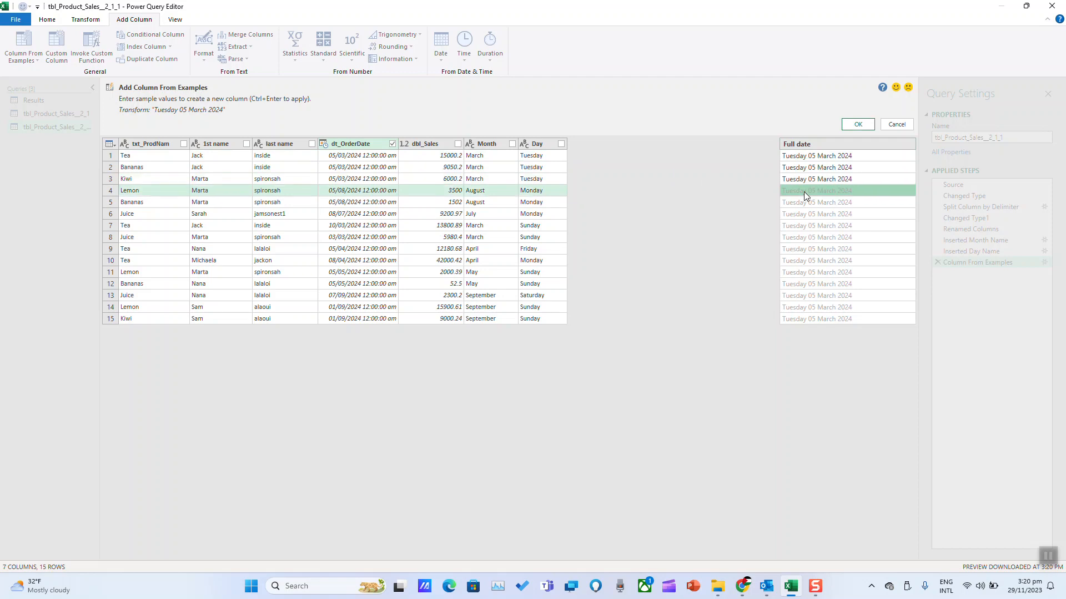
{"action": "left_click", "coordinate": [804, 191]}
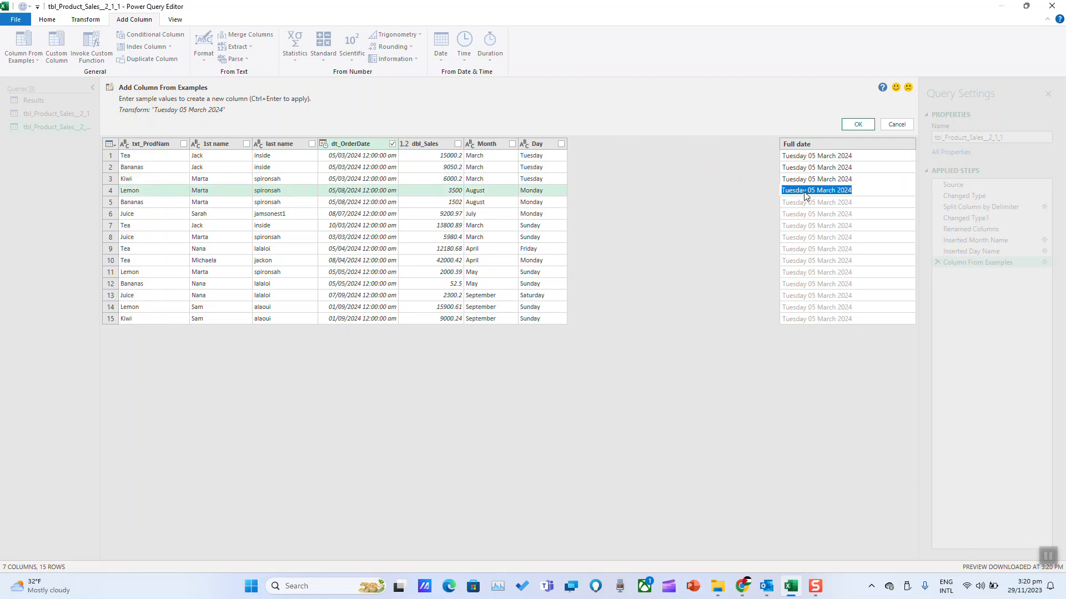
{"action": "left_click", "coordinate": [804, 194]}
{"action": "left_click", "coordinate": [811, 201]}
{"action": "left_click", "coordinate": [809, 194]}
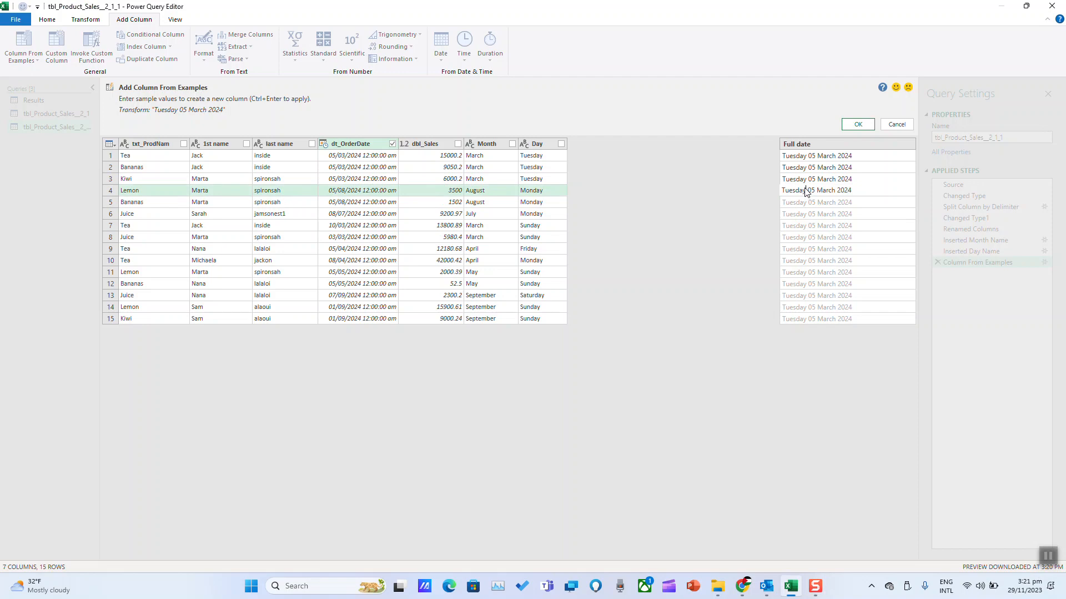
{"action": "left_click_drag", "start_coordinate": [807, 191], "coordinate": [779, 191]}
{"action": "type", "text": "Monday"}
{"action": "key", "text": "Right"}
{"action": "key", "text": "Right"}
{"action": "key", "text": "Right"}
{"action": "key", "text": "Right"}
{"action": "key", "text": "Delete"}
{"action": "key", "text": "Delete"}
{"action": "key", "text": "Delete"}
{"action": "key", "text": "Delete"}
{"action": "key", "text": "Delete"}
{"action": "type", "text": "August"}
{"action": "key", "text": "Return"}
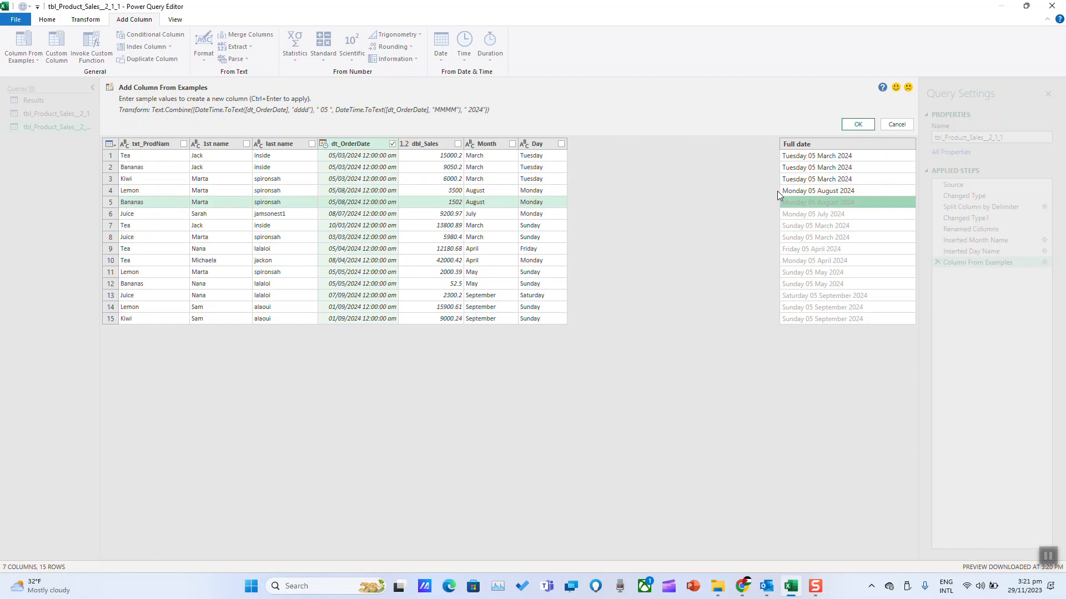
Step: Correct the row 6 sample value in the Full date column to "Monday 08 July 2024"
{"action": "key", "text": "Down"}
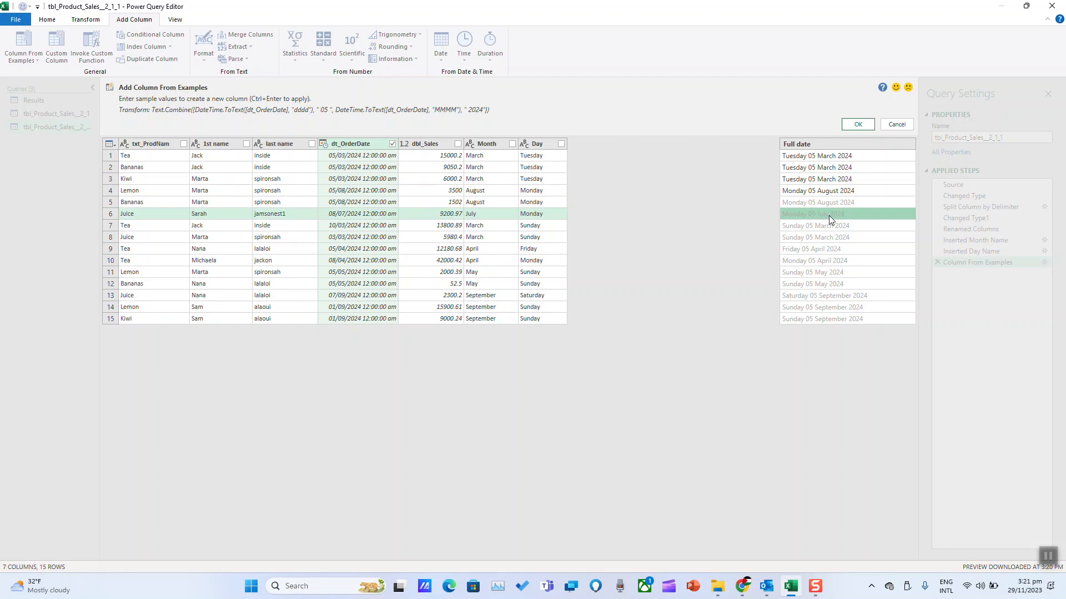
{"action": "left_click", "coordinate": [813, 215]}
{"action": "double_click", "coordinate": [812, 214]}
{"action": "type", "text": "08 July 2024"}
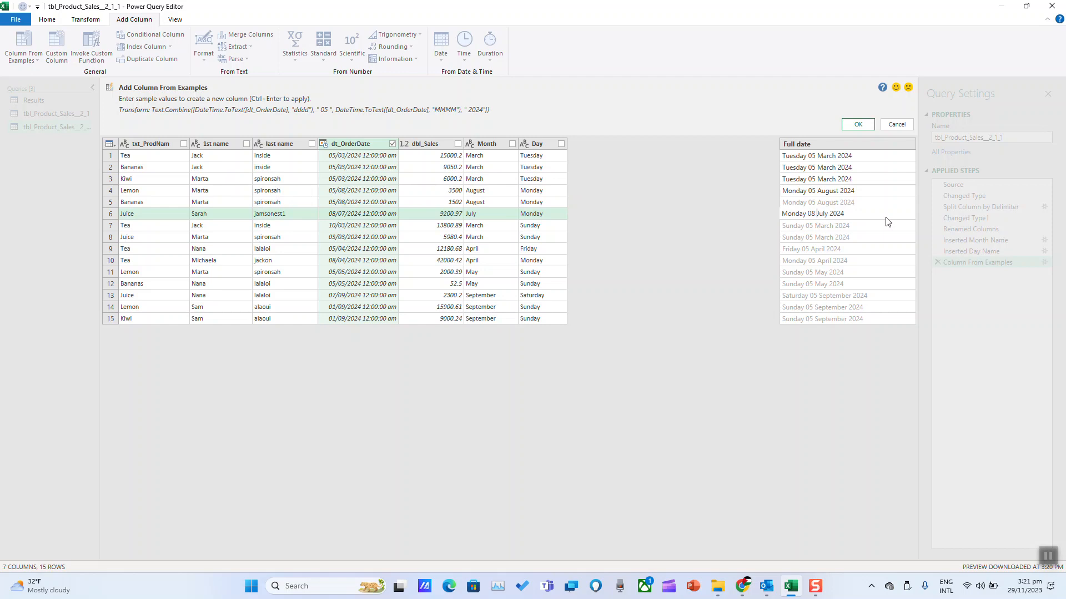
{"action": "key", "text": "Return"}
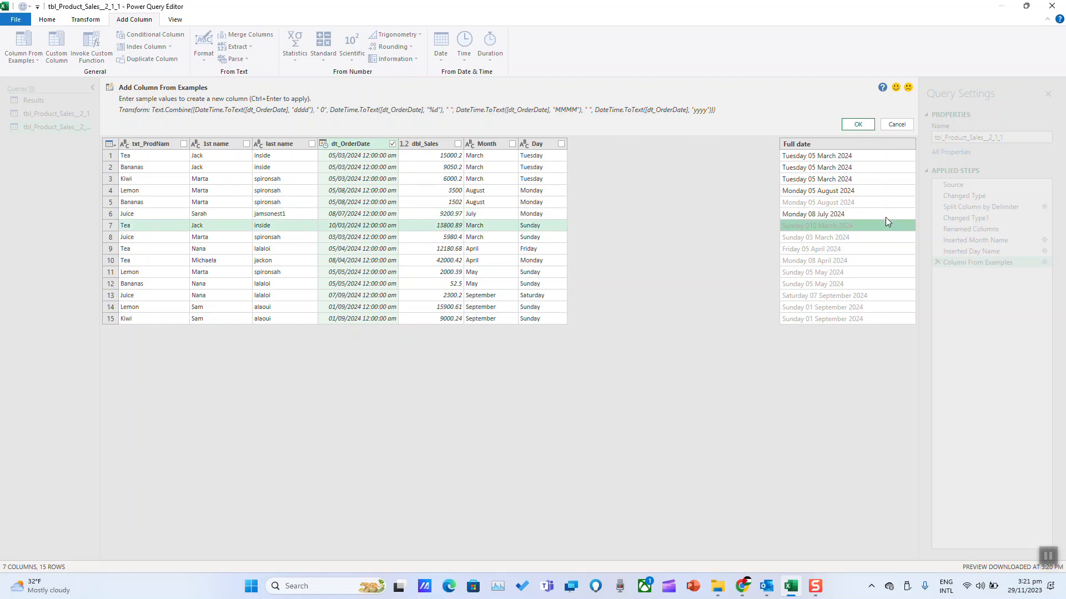
Step: Go through the remaining suggested values, add the Full date column to the query, and close and load it into the worksheet
{"action": "key", "text": "Down"}
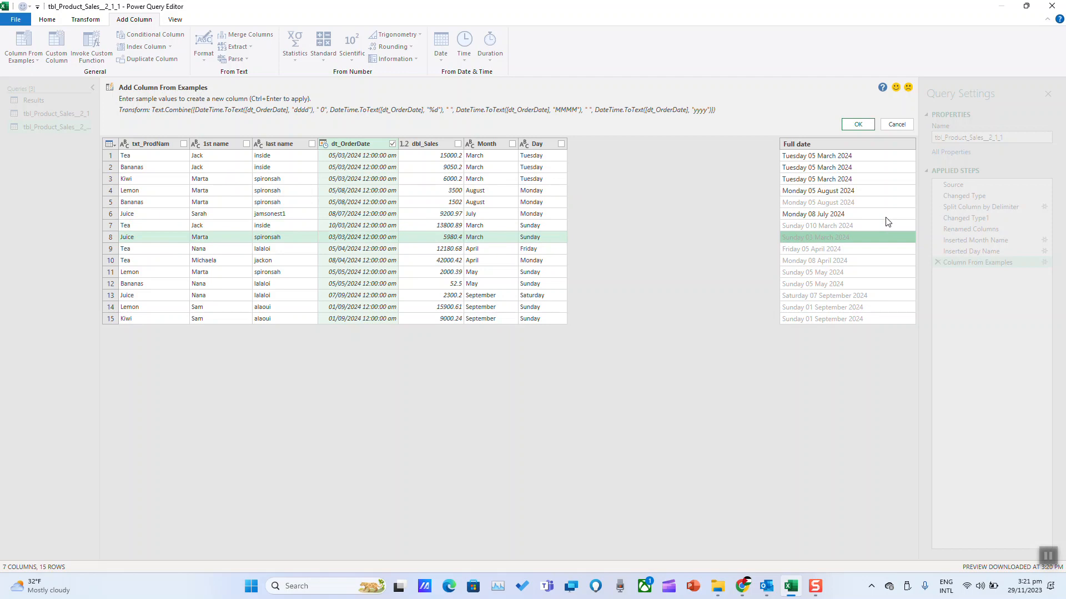
{"action": "key", "text": "Down"}
{"action": "key", "text": "Down"}
{"action": "key", "text": "Down"}
{"action": "key", "text": "Down"}
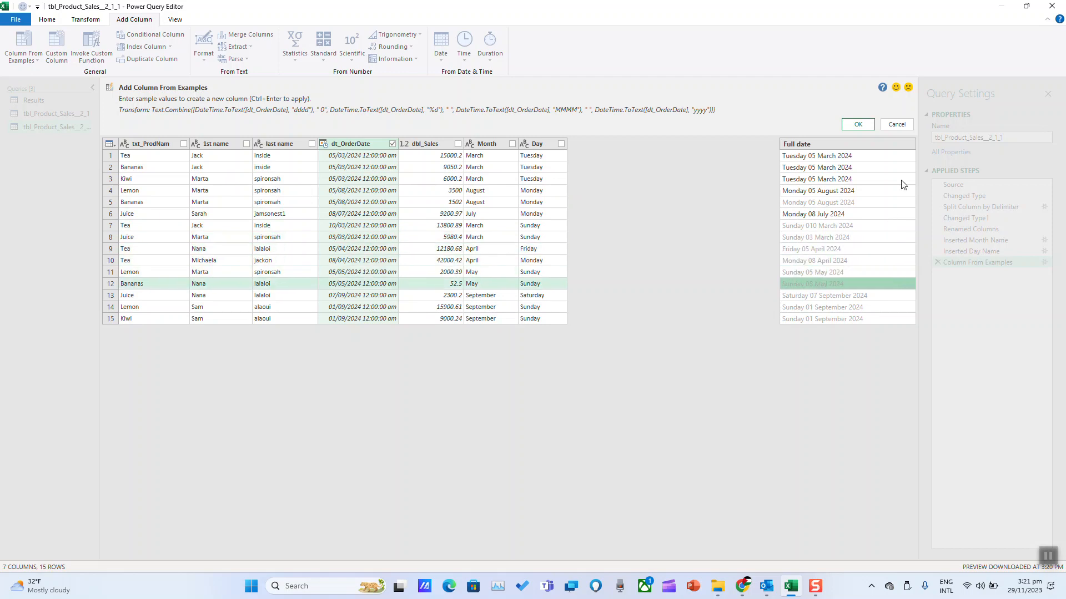
{"action": "left_click", "coordinate": [856, 125]}
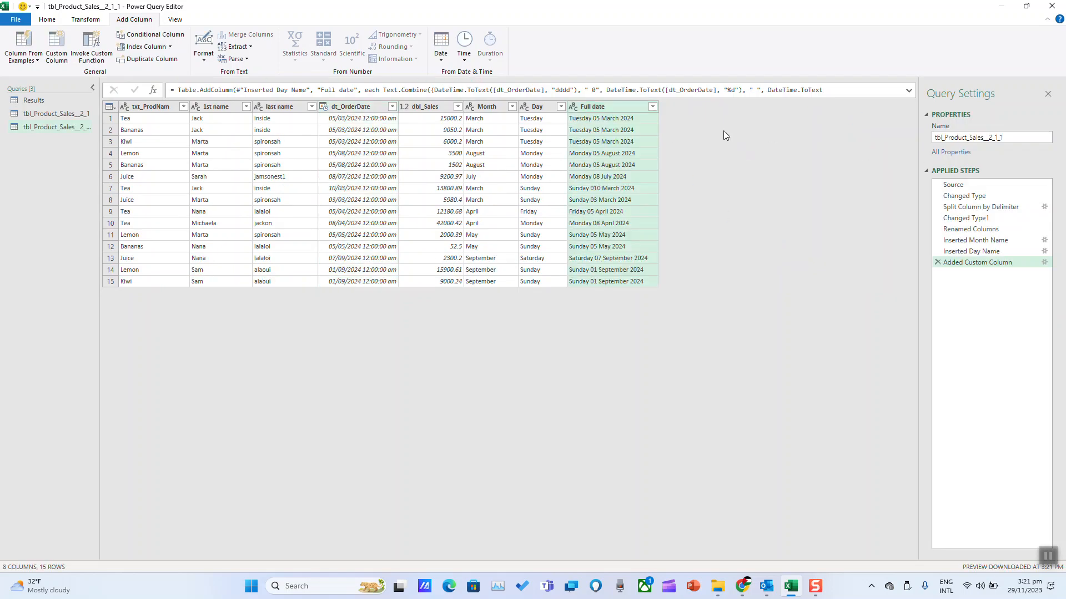
{"action": "left_click", "coordinate": [50, 20]}
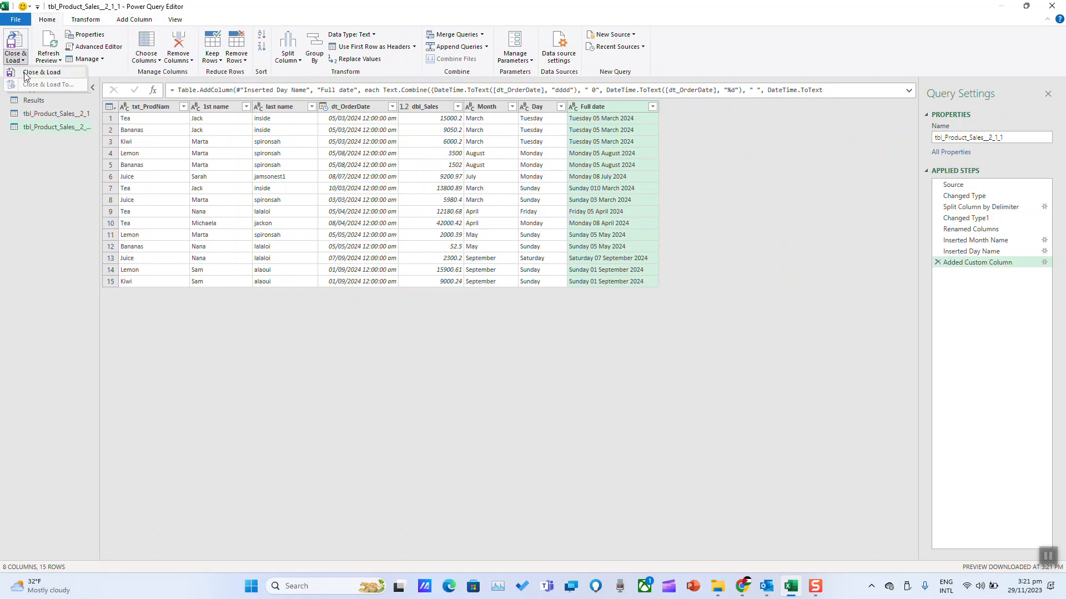
{"action": "left_click", "coordinate": [25, 75]}
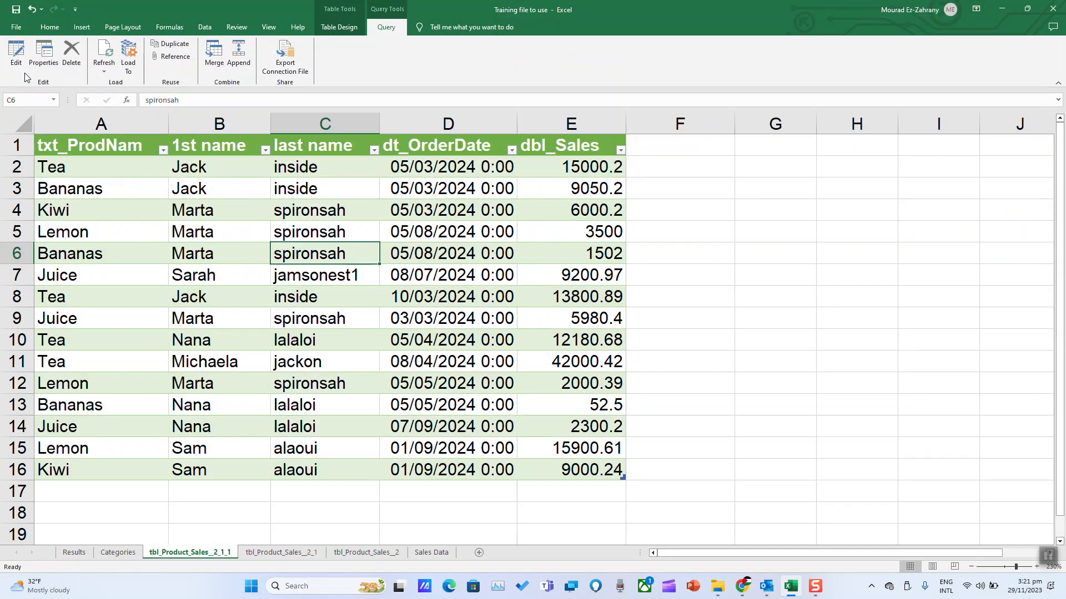